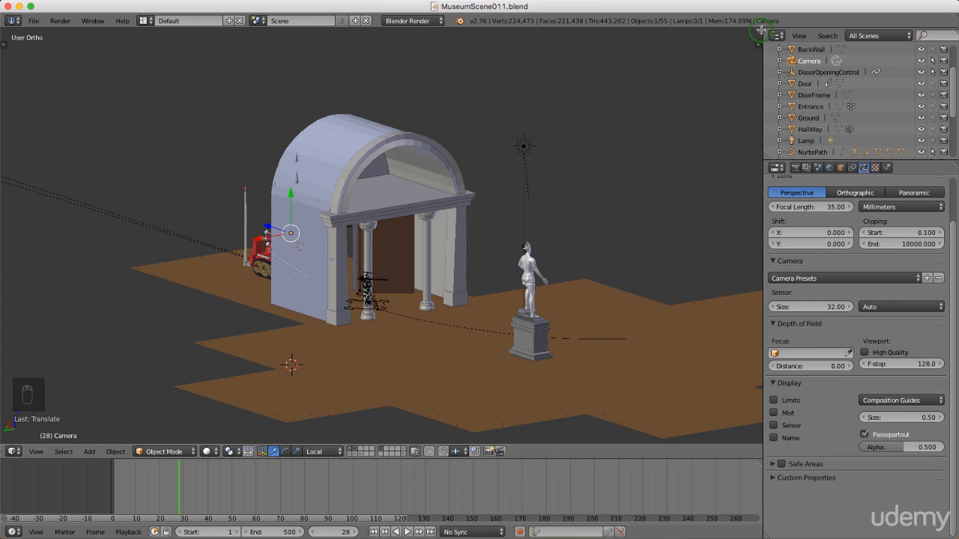
Split the 3D viewport into two side-by-side views and show the camera's view in one of them
left_click(761, 30)
left_click_drag(761, 30, 369, 59)
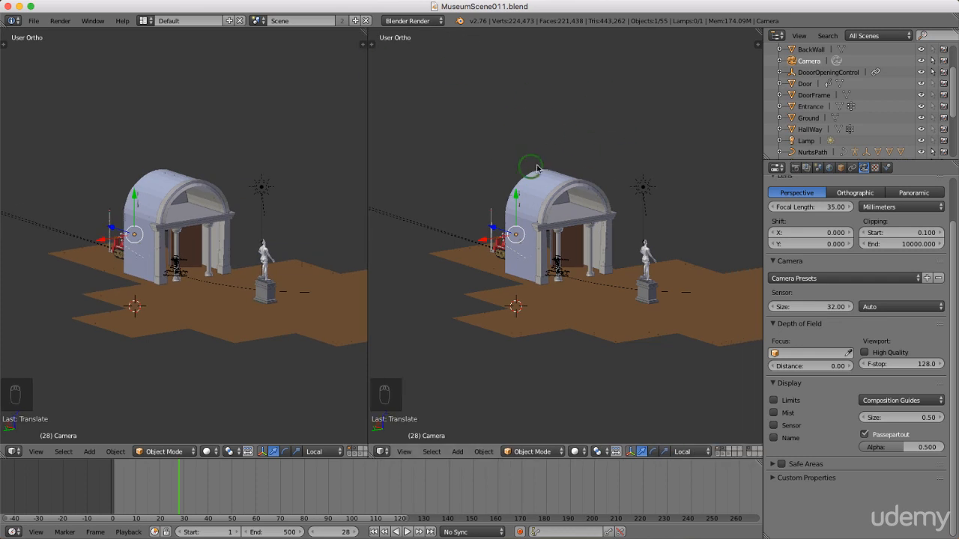
key("KP_0")
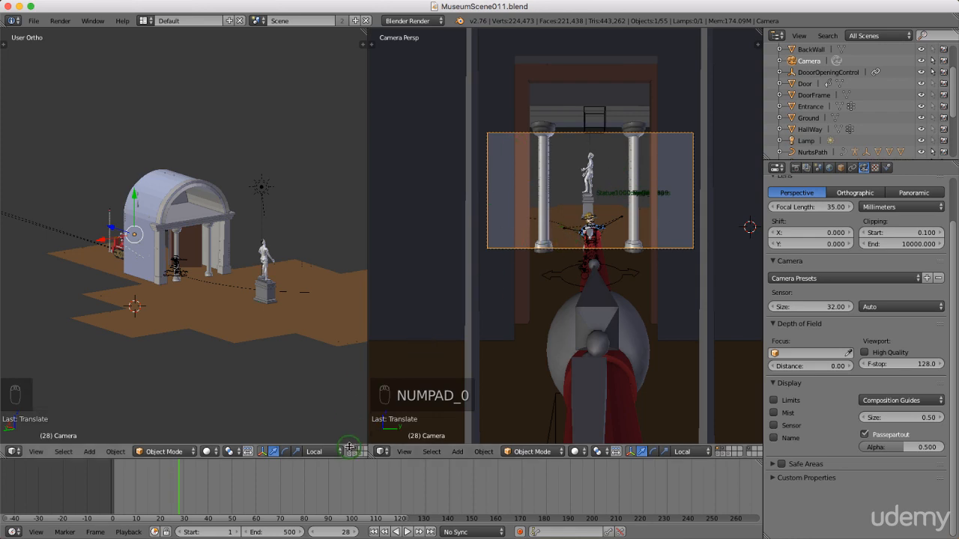
In the front view, move the camera back behind the red tracked vehicle and lower it close to the ground
middle_click_drag(338, 453, 283, 456)
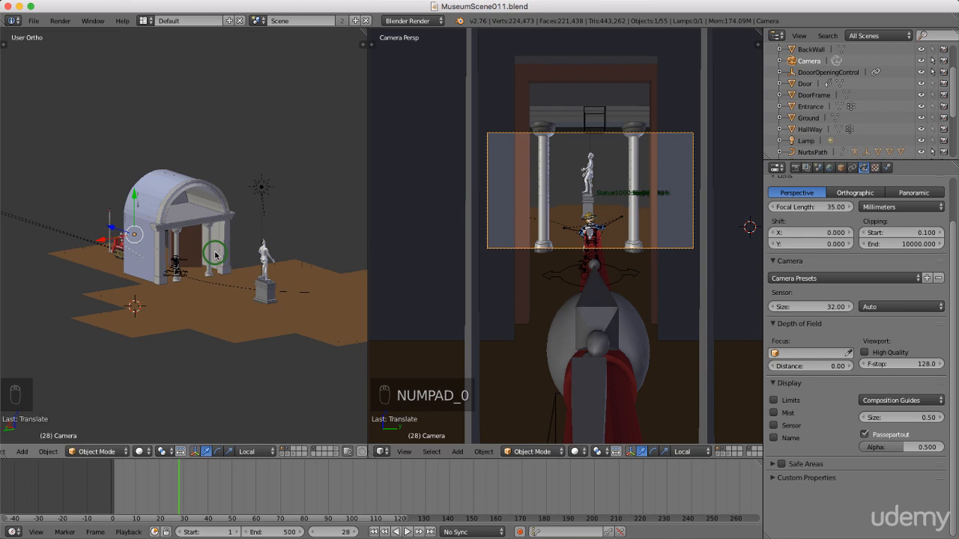
key("KP_1")
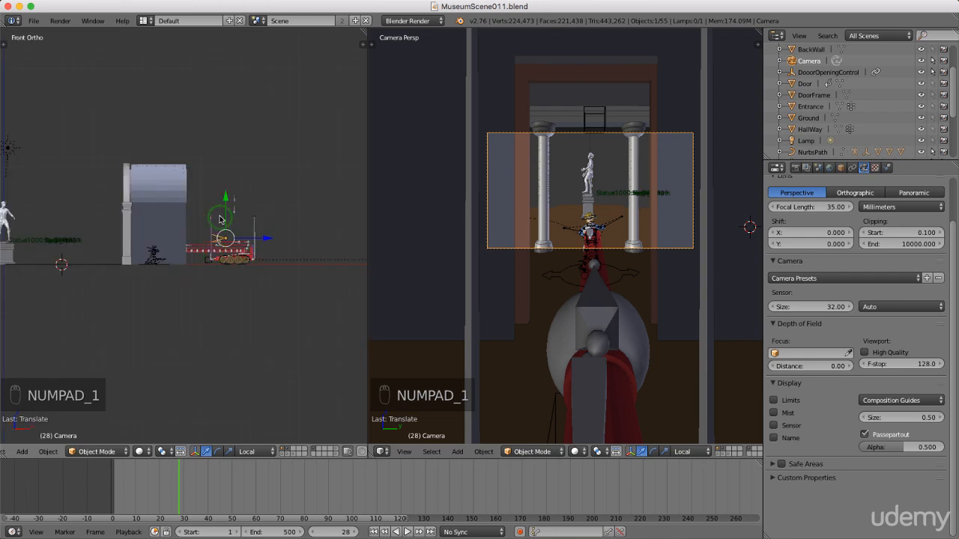
scroll(221, 214, "up", 3)
scroll(271, 240, "up", 2)
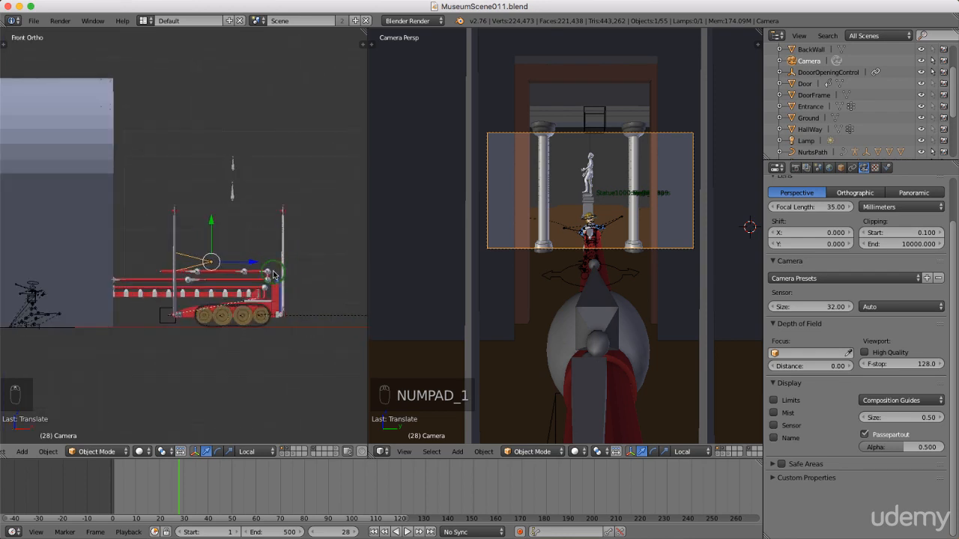
left_click_drag(252, 263, 72, 250)
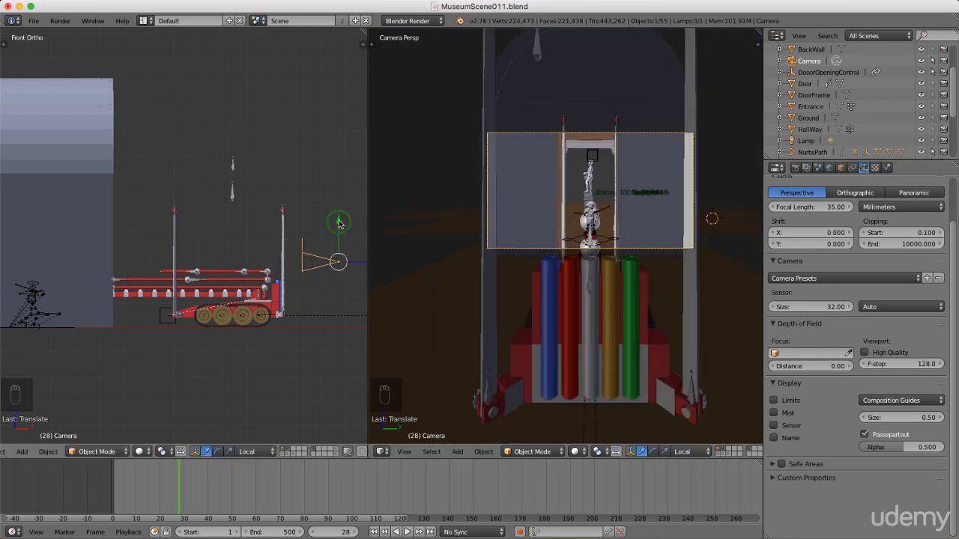
left_click_drag(339, 223, 303, 274)
Move the camera sideways about -11.9 units along its local X axis, toward one side of the vehicle
middle_click_drag(303, 274, 200, 270)
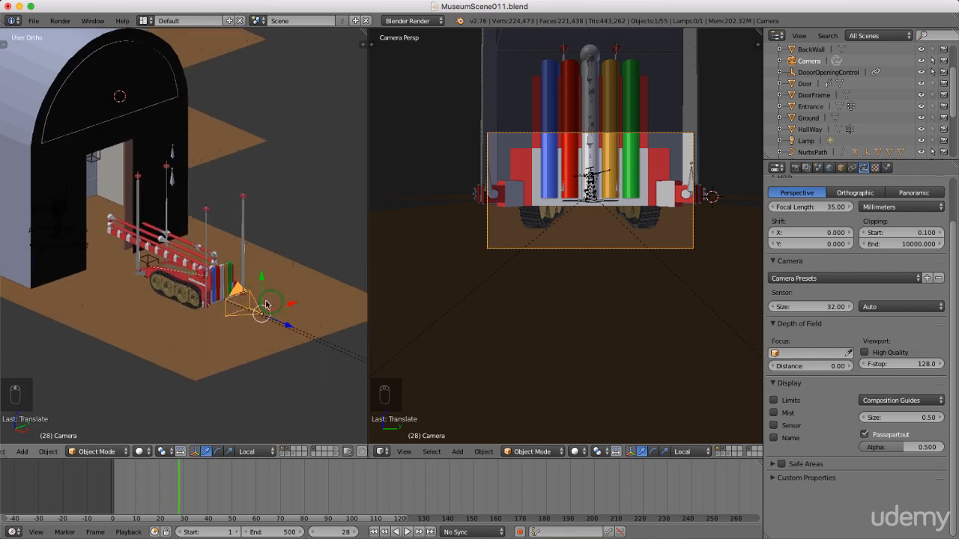
scroll(283, 304, "up", 3)
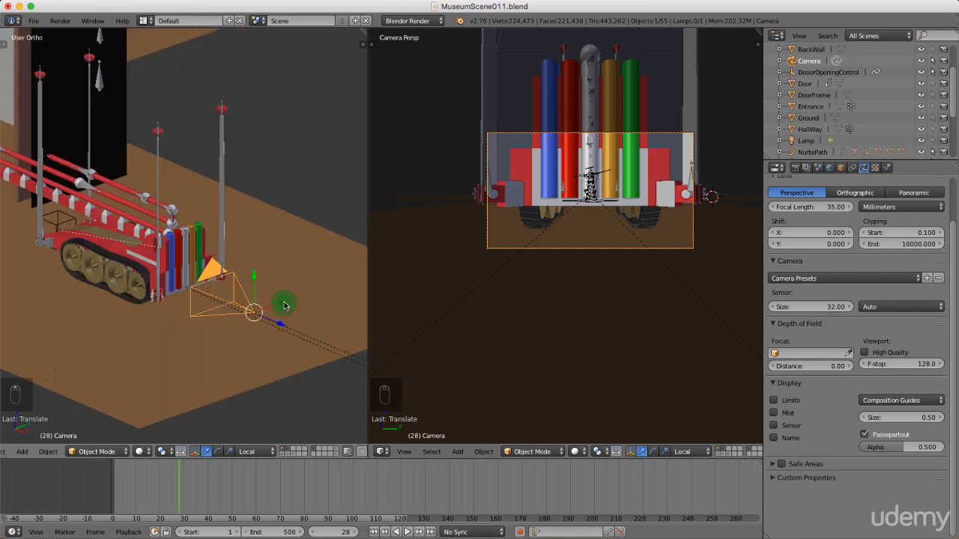
key("g")
key("x")
key("x")
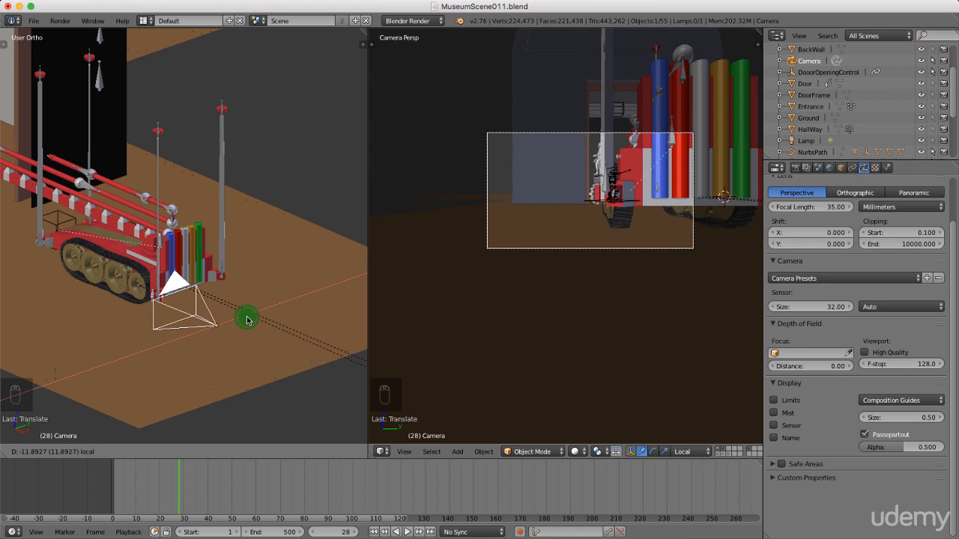
left_click(247, 319)
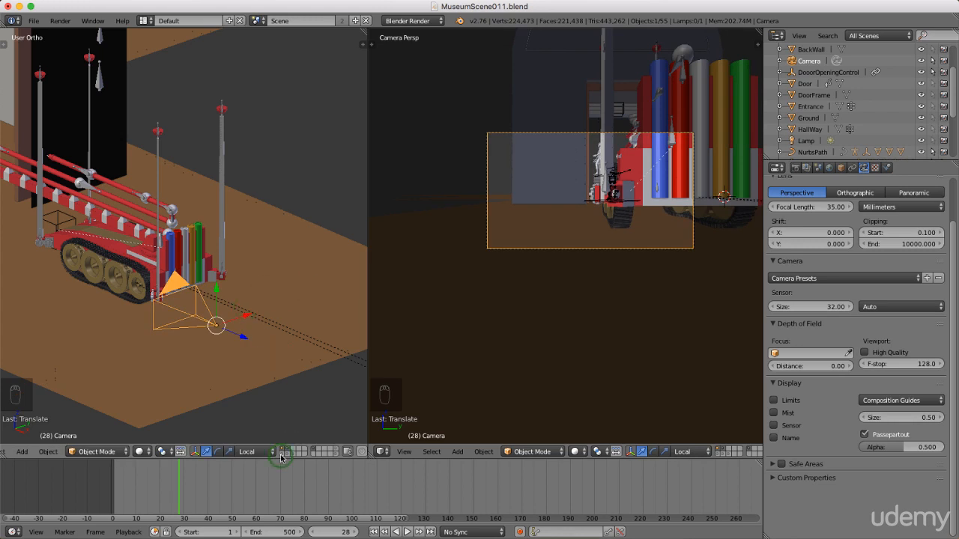
Show the additional scene layers containing the museum interior and the hallway walls alongside the current layer
left_click(287, 454, "shift")
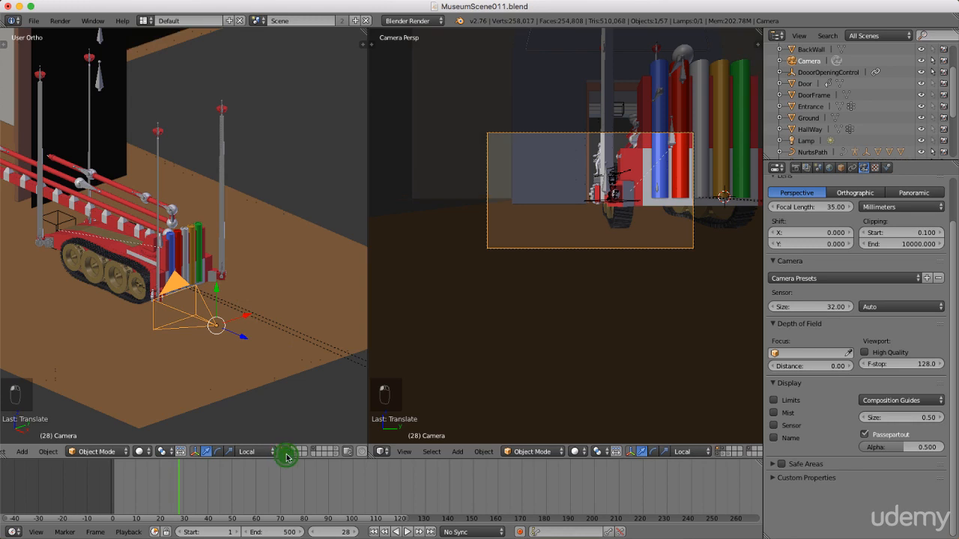
left_click(292, 455, "shift")
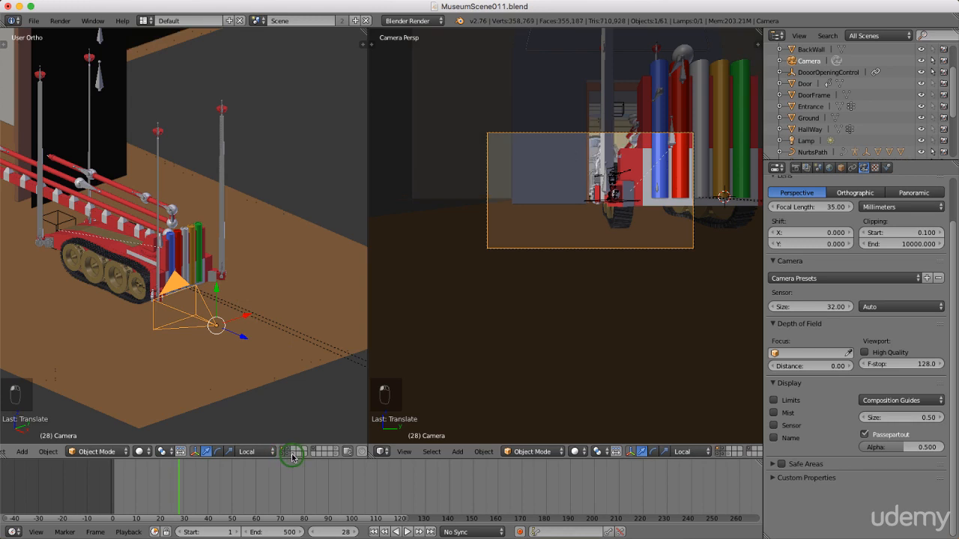
left_click(292, 456, "shift")
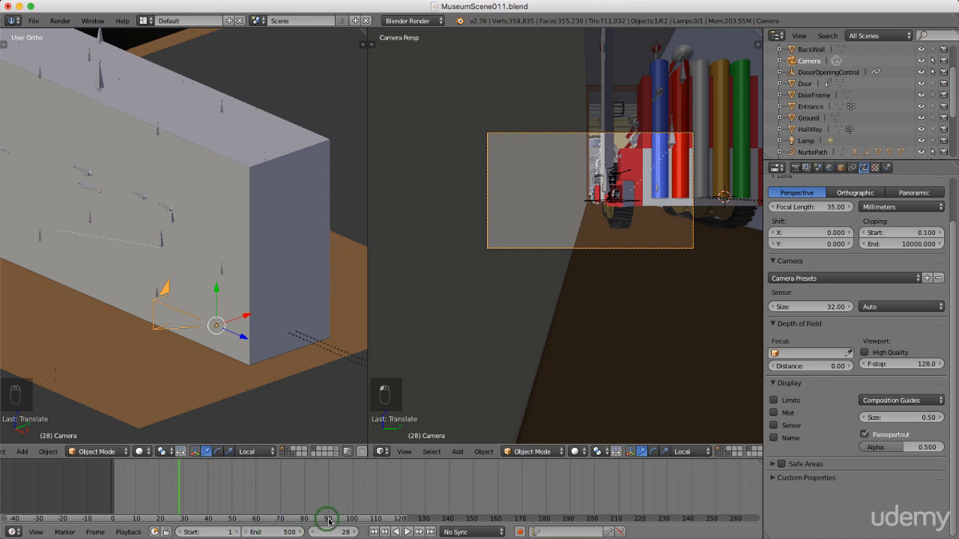
Insert a LocRotScale keyframe for the camera at frame 1
left_click(374, 532)
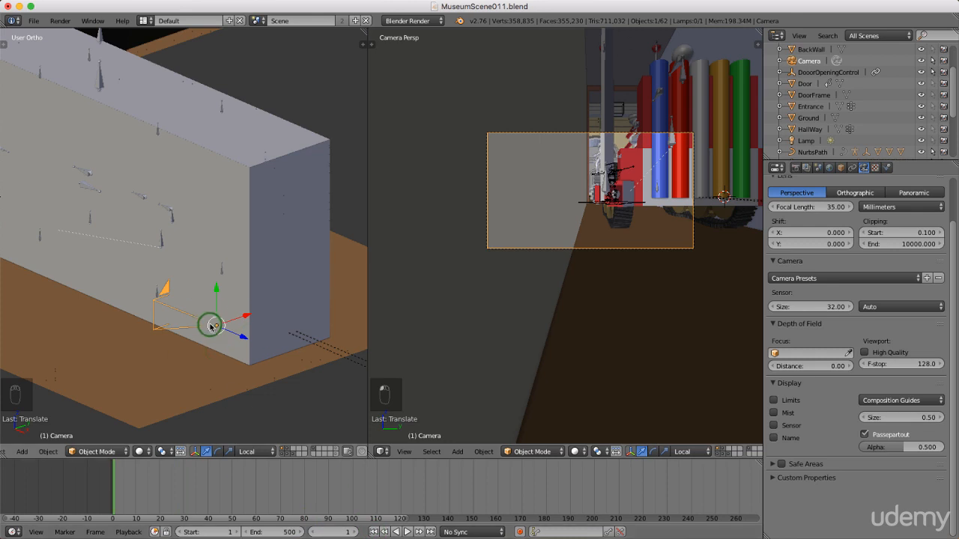
key("i")
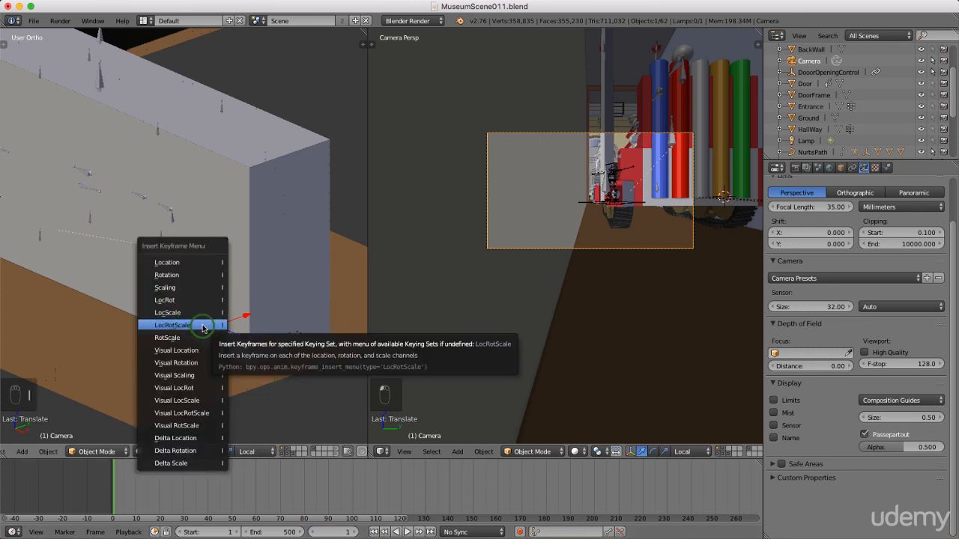
left_click(202, 326)
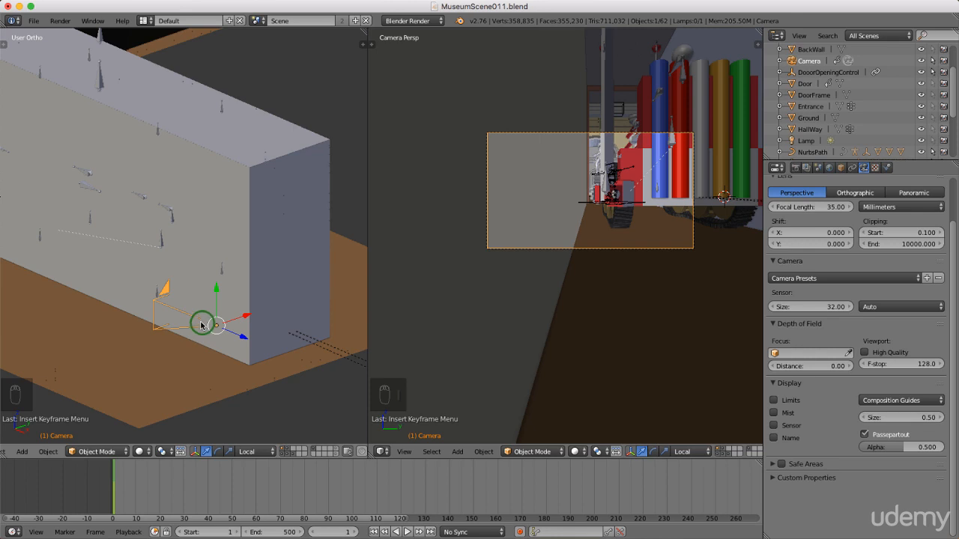
Play back the animation from the start to judge when the camera should finish moving
left_click(115, 483)
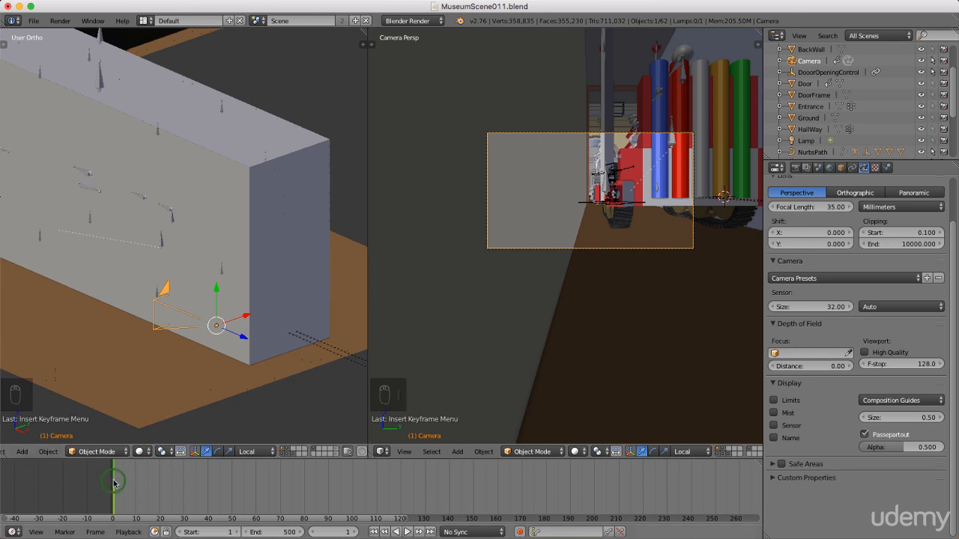
key("alt+a")
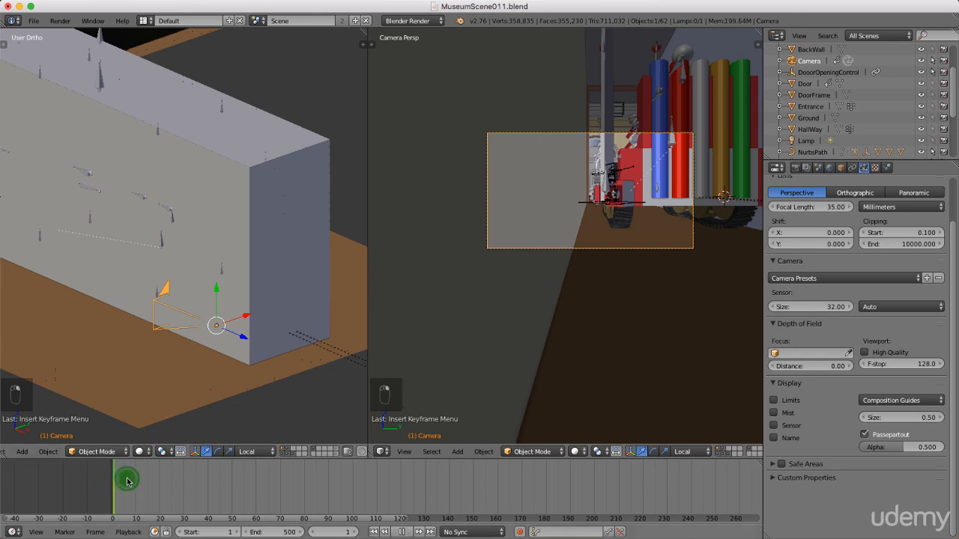
left_click_drag(127, 482, 116, 475)
left_click(214, 306)
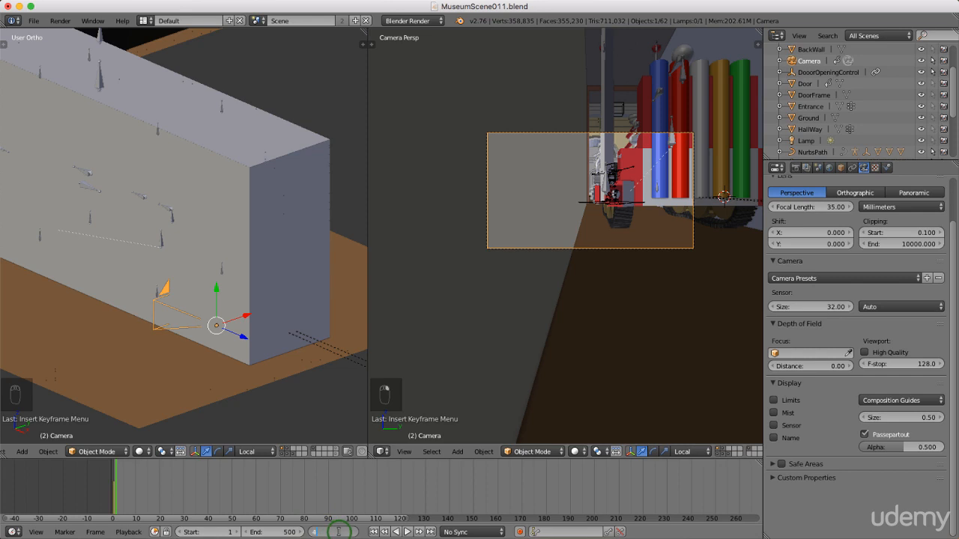
At frame 48, move the camera forward about 75.7 units along its local Z axis and insert a LocRotScale keyframe
key("Return")
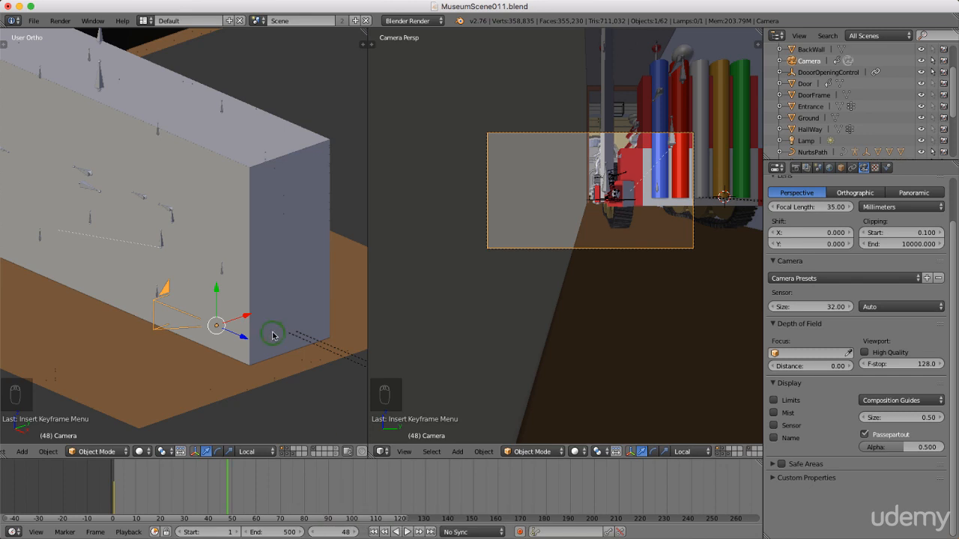
middle_click_drag(332, 336, 257, 337)
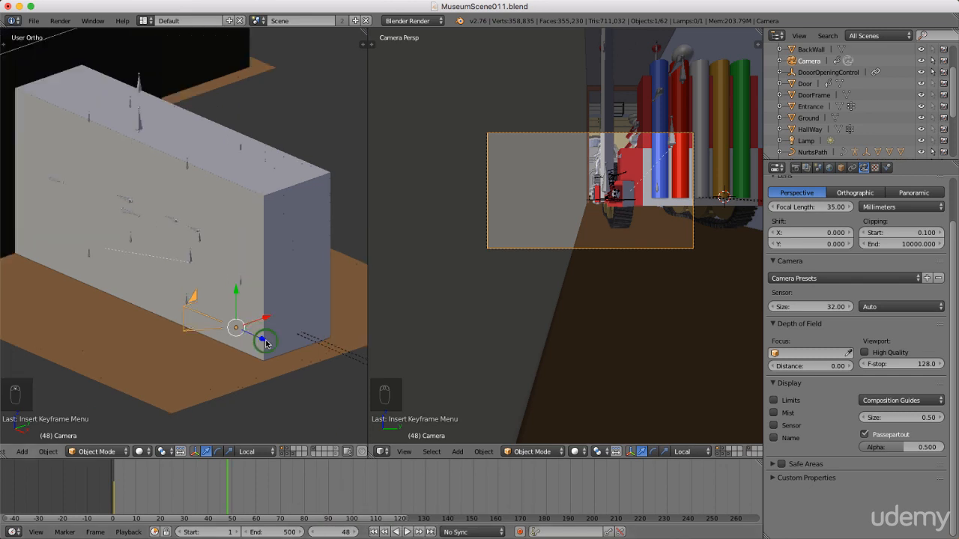
left_click(263, 342)
left_click_drag(264, 343, 102, 304)
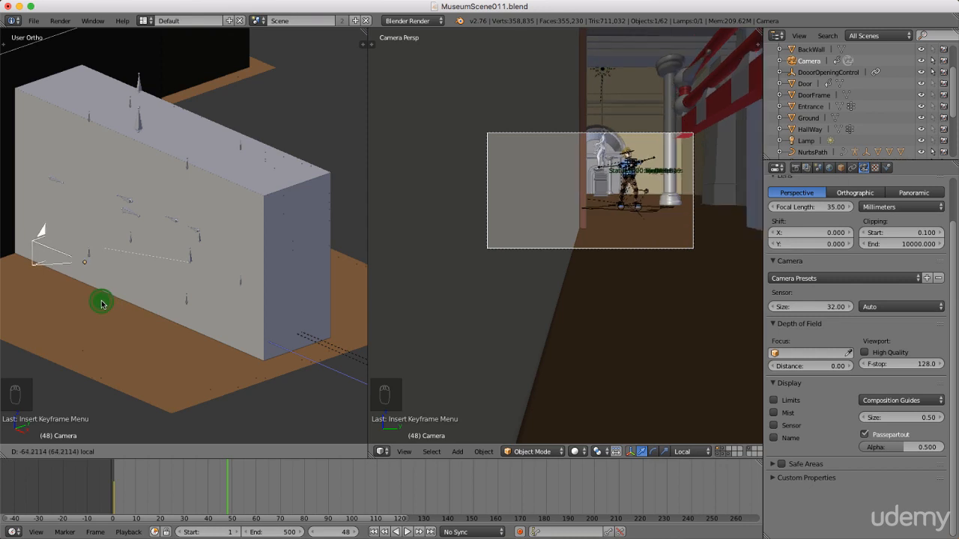
left_click_drag(101, 303, 72, 298)
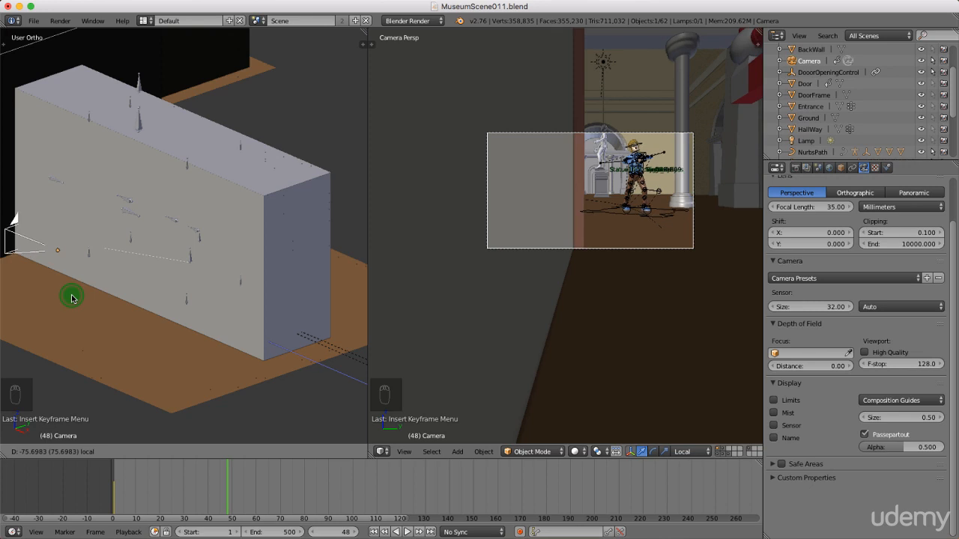
left_click_drag(71, 298, 71, 298)
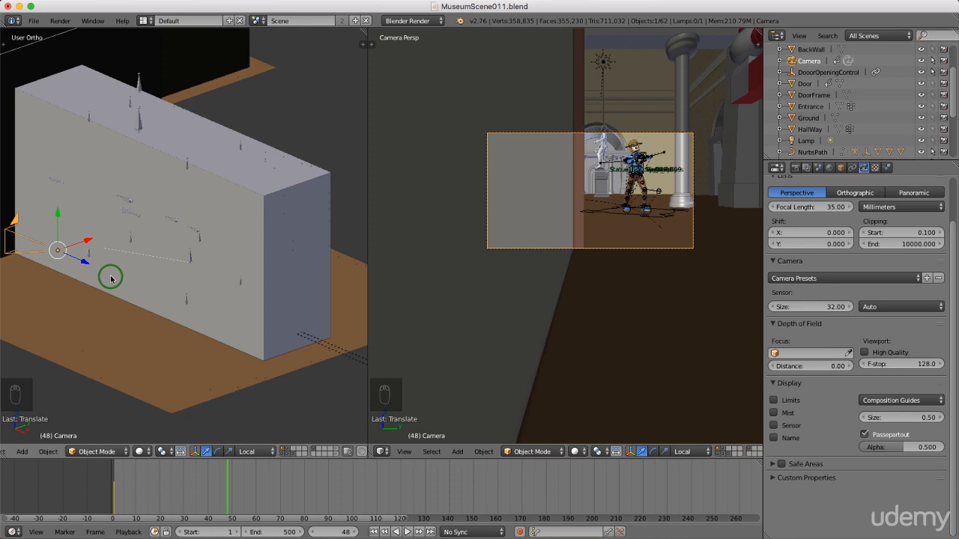
key("i")
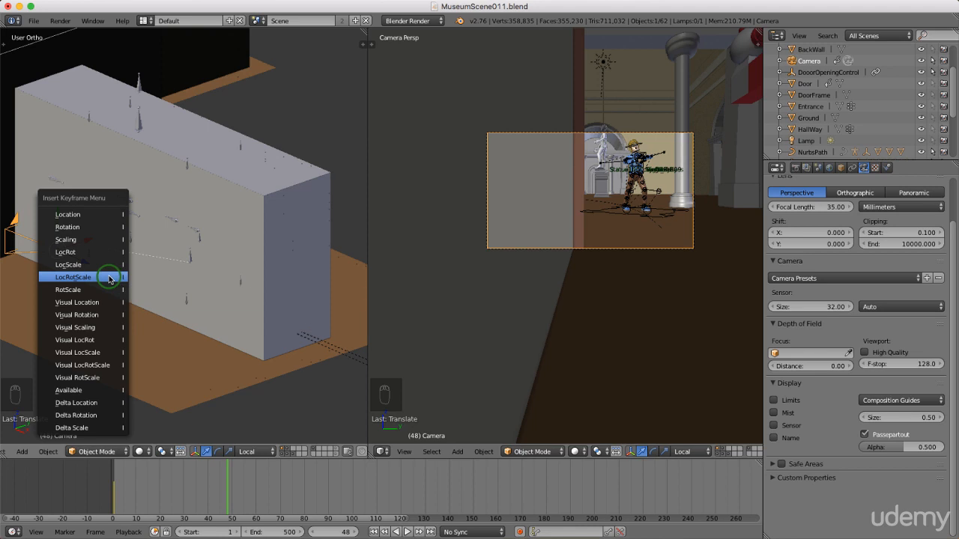
left_click(109, 277)
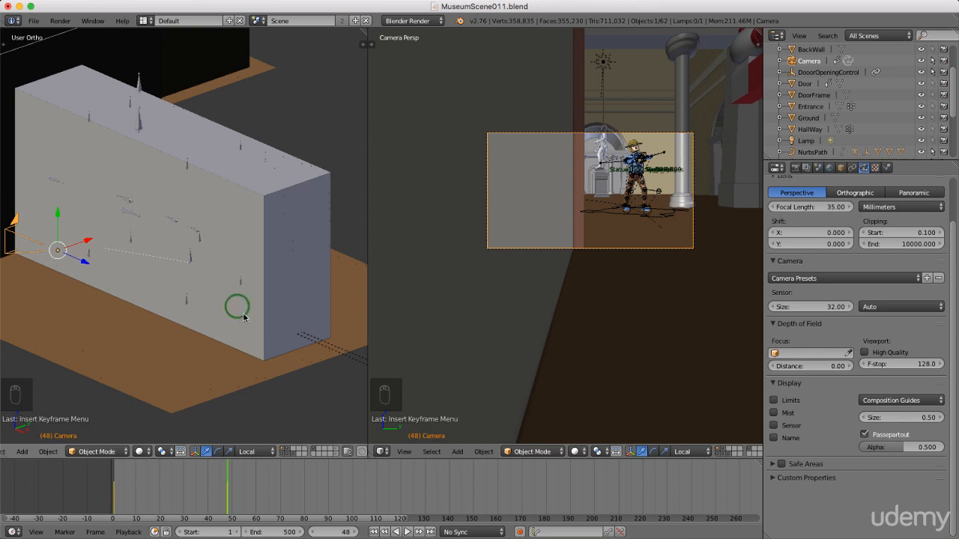
Play back the camera move between its two keyframes and return to frame 1
left_click(227, 479)
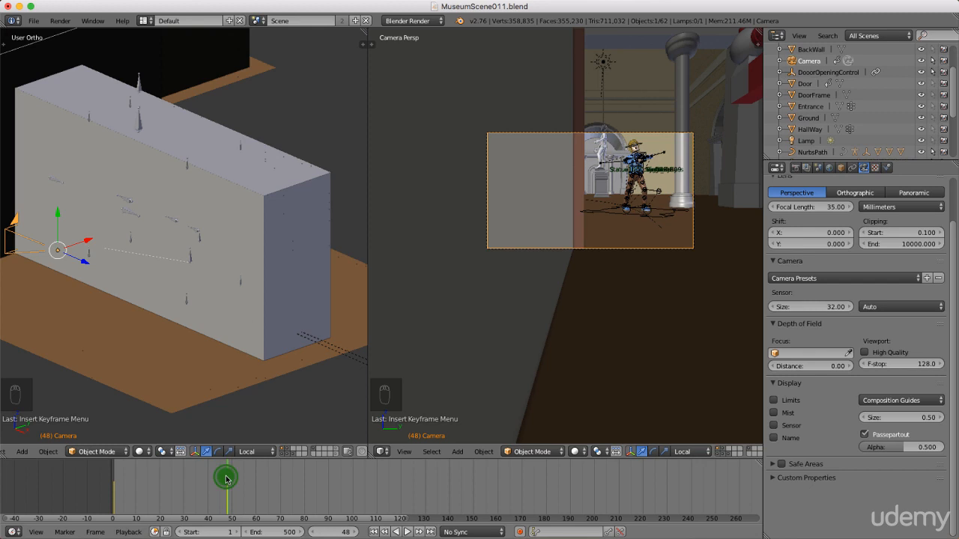
left_click_drag(226, 479, 186, 509)
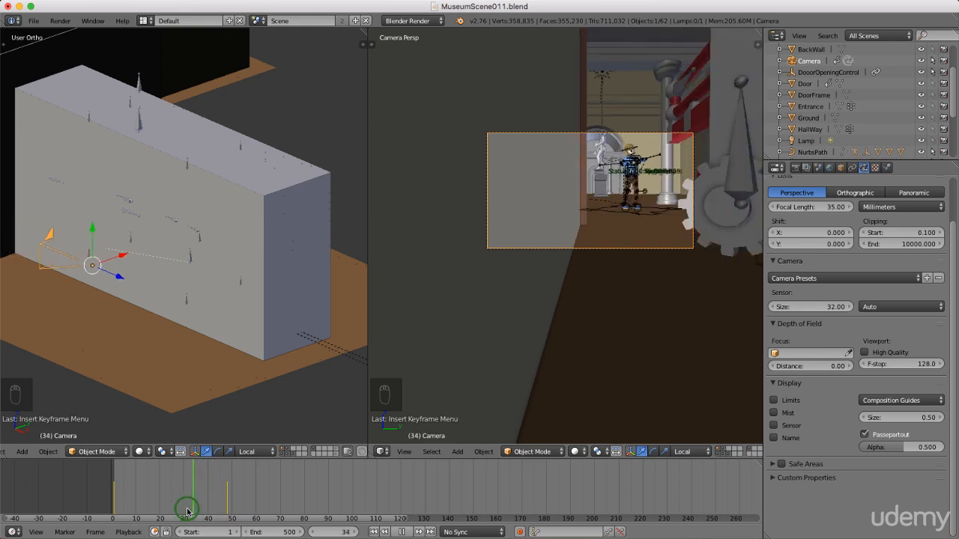
left_click(373, 532)
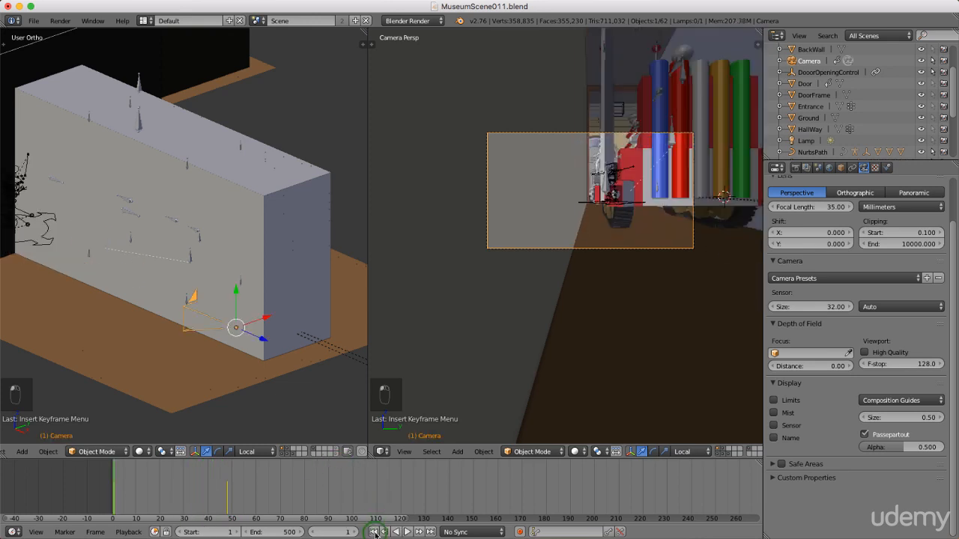
Save the scene over the existing file MuseumScene011.blend
left_click(250, 328)
key("ctrl+s")
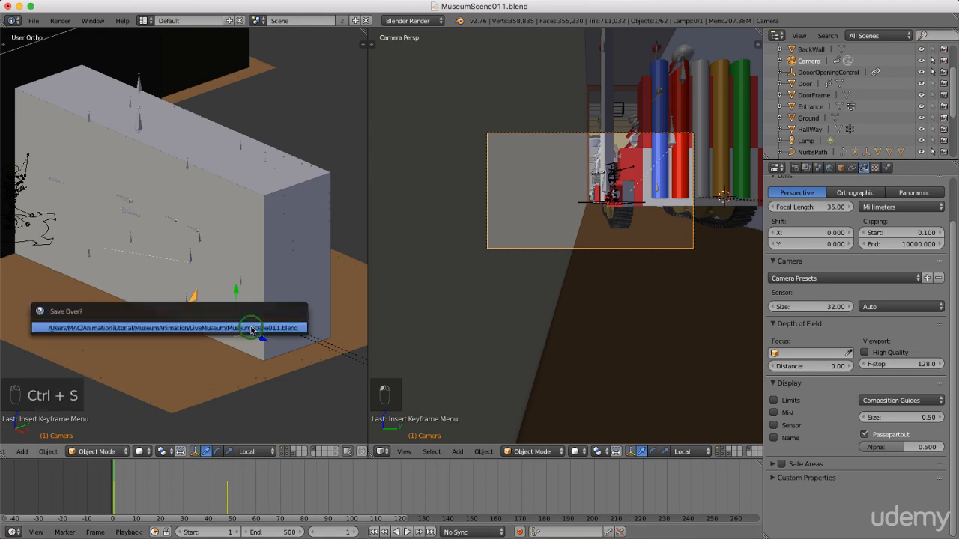
left_click(251, 327)
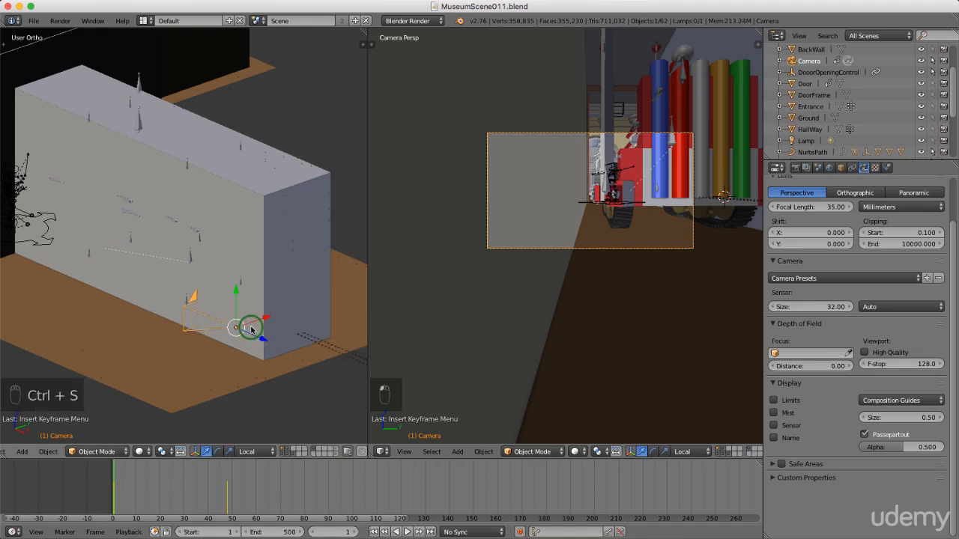